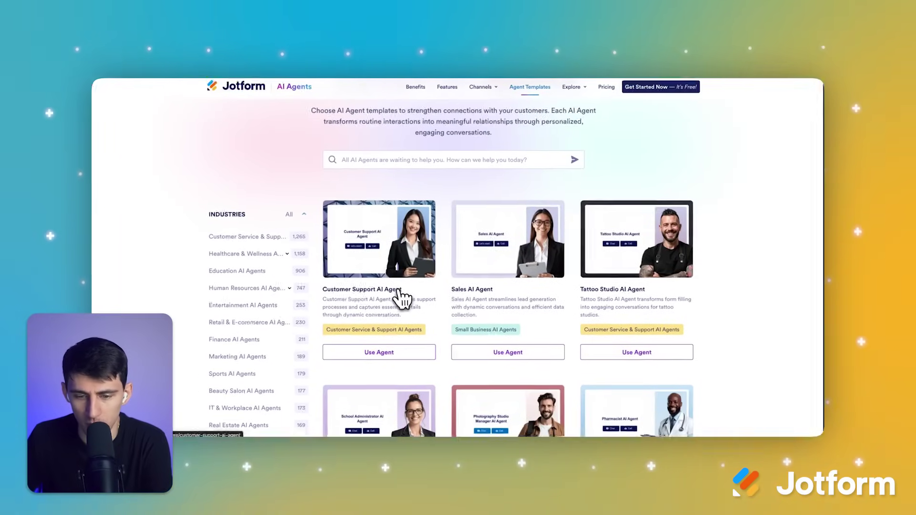
Browse the template gallery and open the Customer Support AI Agent template preview
scroll(477, 333, "down", 4)
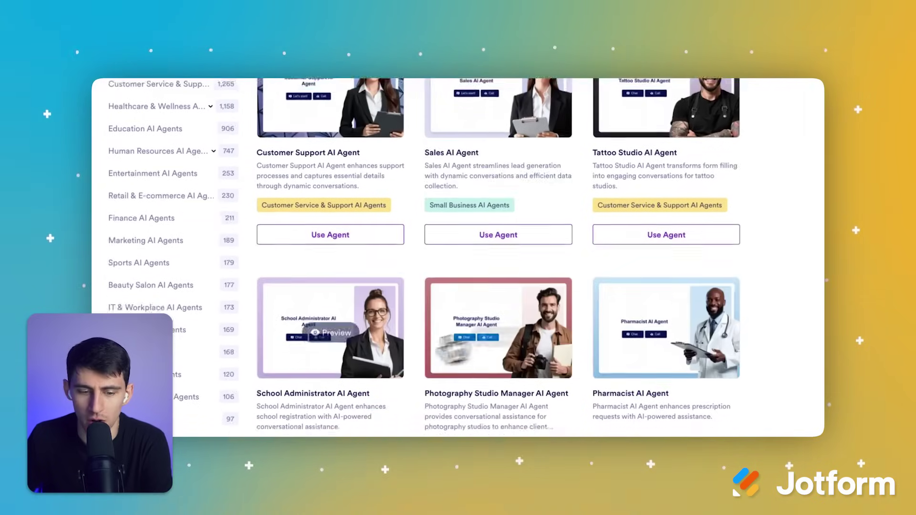
scroll(296, 351, "up", 2)
scroll(501, 317, "down", 1)
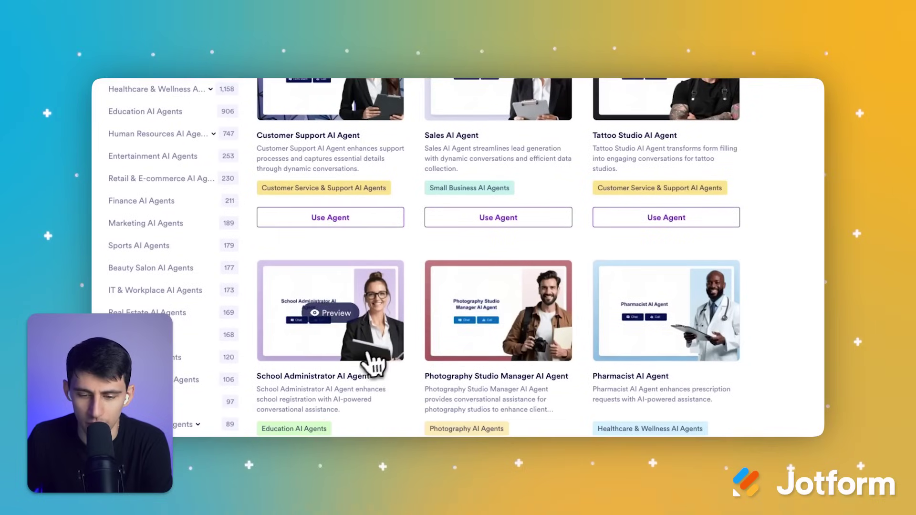
scroll(525, 343, "down", 7)
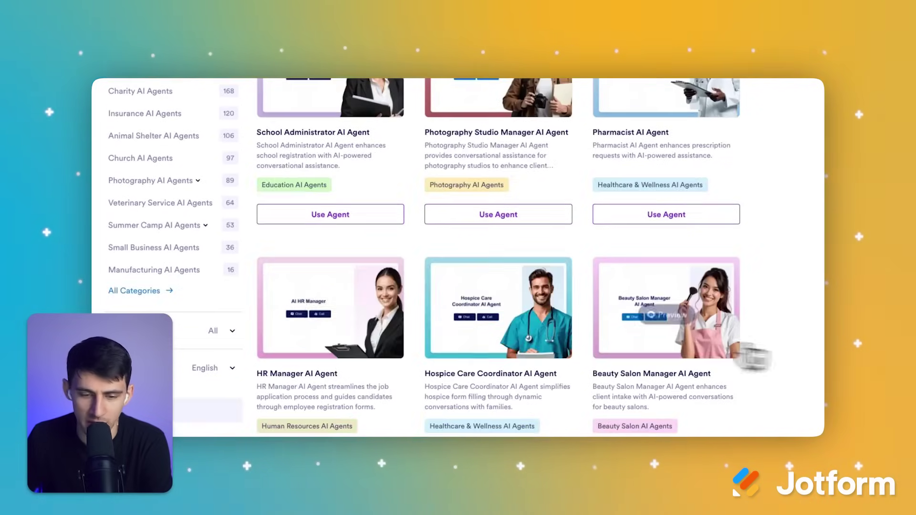
scroll(484, 344, "down", 5)
scroll(484, 343, "down", 8)
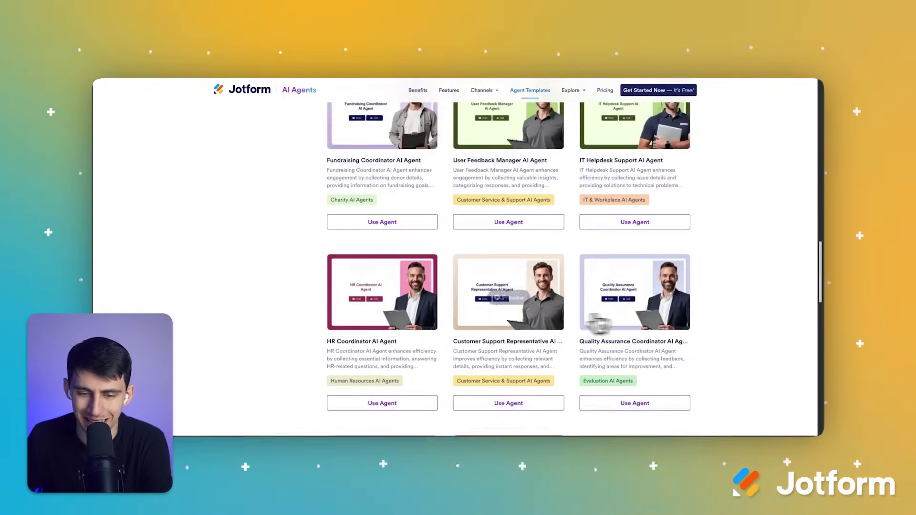
scroll(244, 236, "up", 10)
scroll(214, 178, "up", 10)
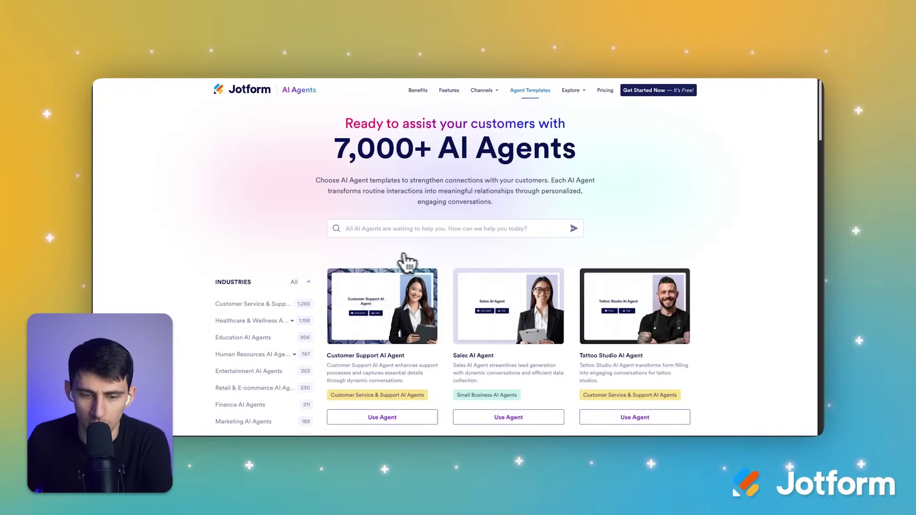
scroll(348, 248, "down", 2)
left_click(381, 257)
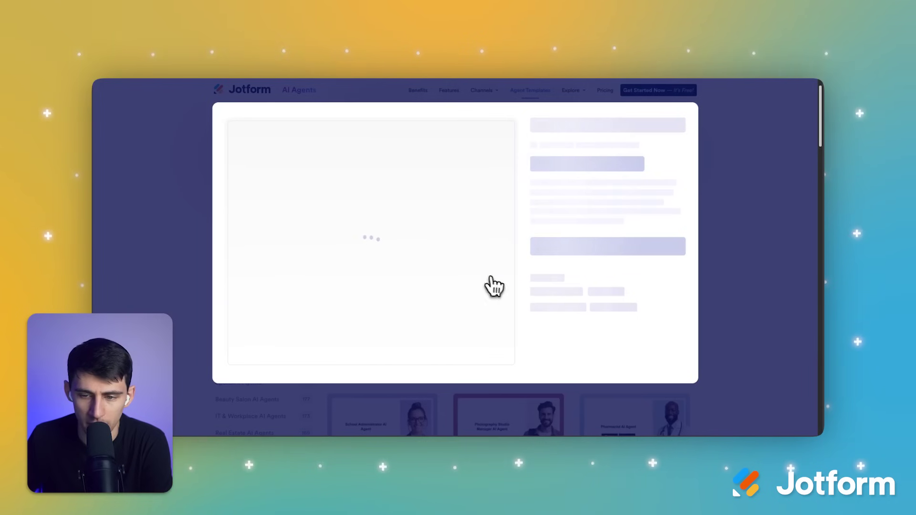
Create the agent from the Customer Support AI Agent template and move through the builder's tabs
left_click(629, 275)
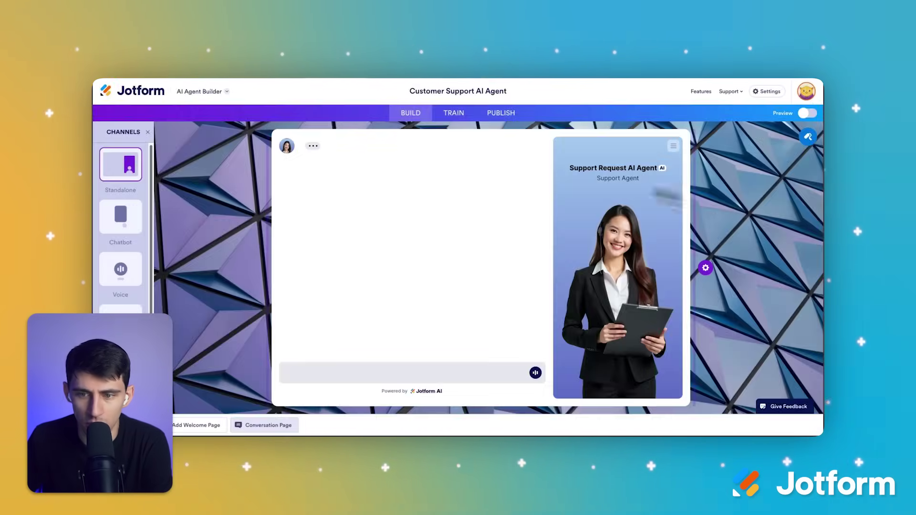
left_click(673, 146)
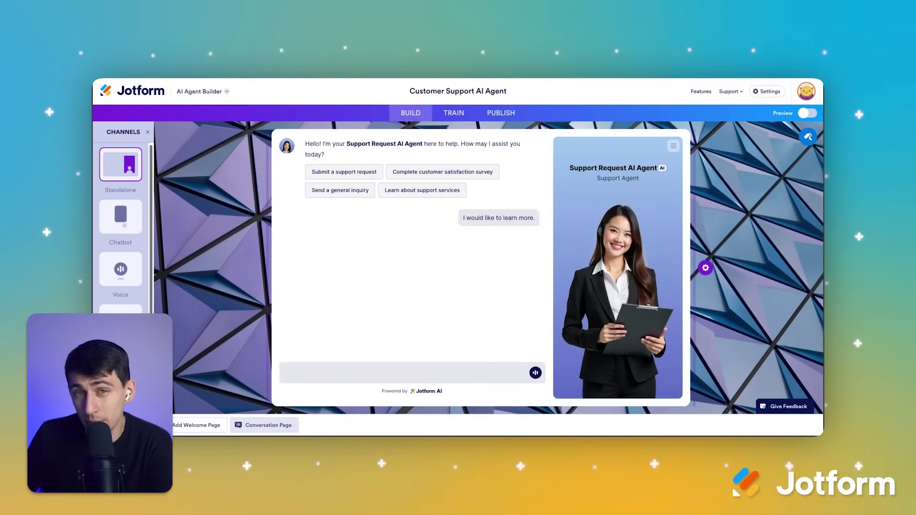
left_click(511, 119)
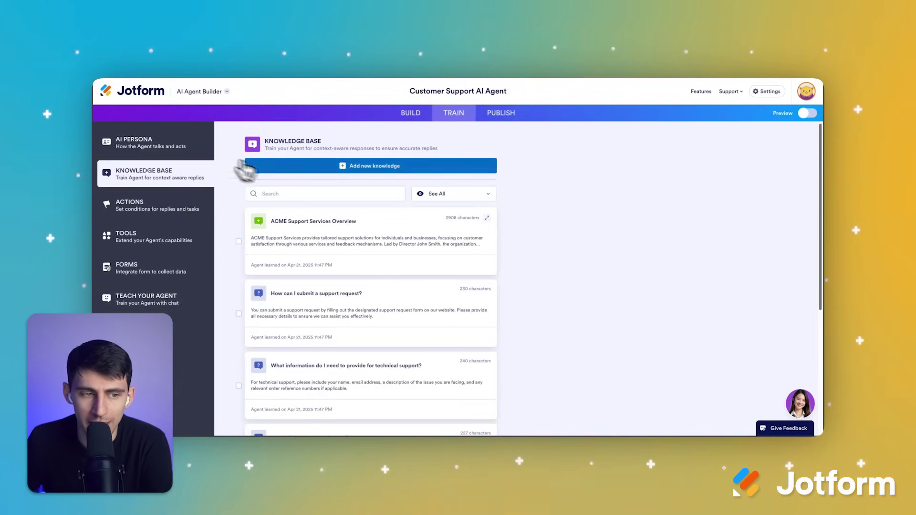
Review the AI Persona, Actions, Forms and Knowledge Base sections, then go to the Publish page
left_click(192, 154)
left_click(157, 205)
left_click(157, 267)
left_click(159, 208)
left_click(164, 178)
left_click(170, 153)
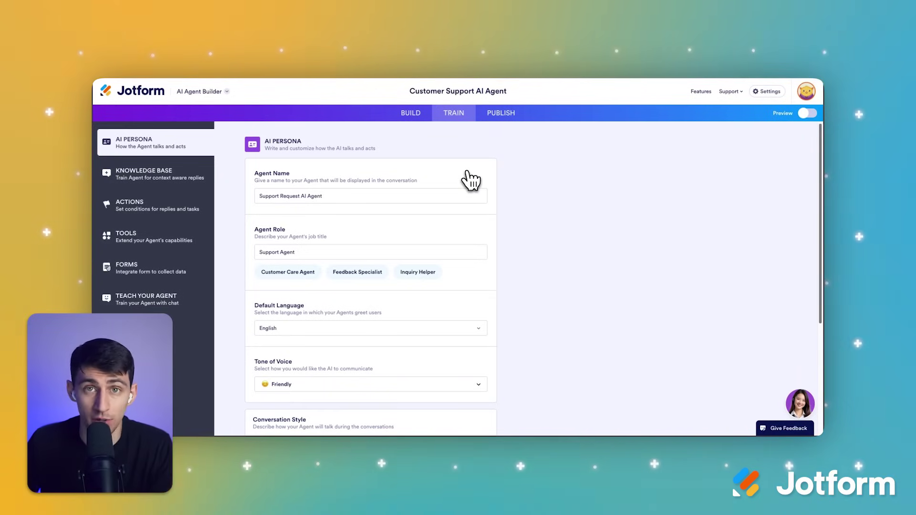
left_click(507, 120)
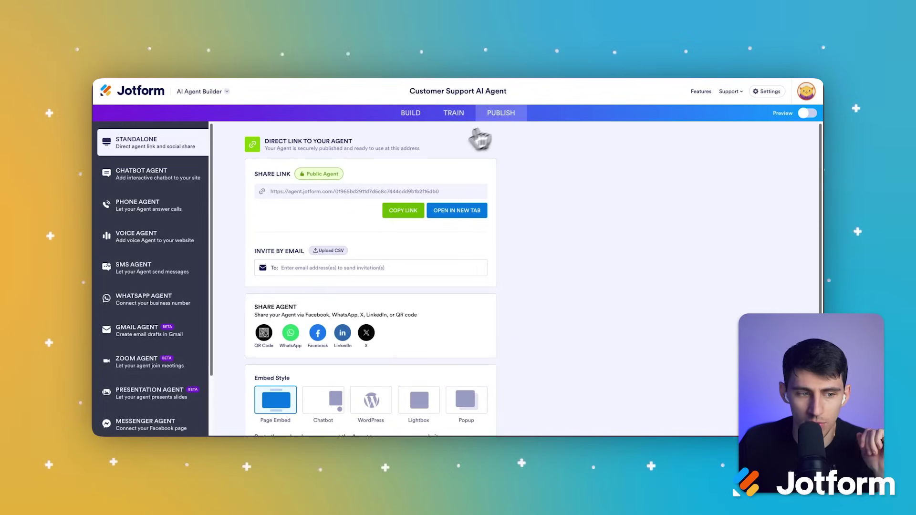
Go to the Agent App publishing page, check the preview device options, and reach App Icon & Name
scroll(174, 307, "down", 1)
scroll(174, 306, "down", 2)
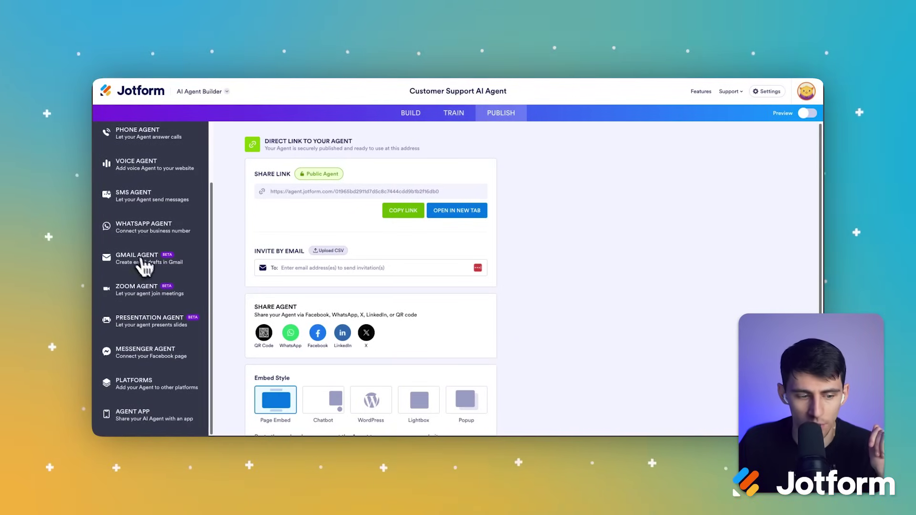
left_click(128, 420)
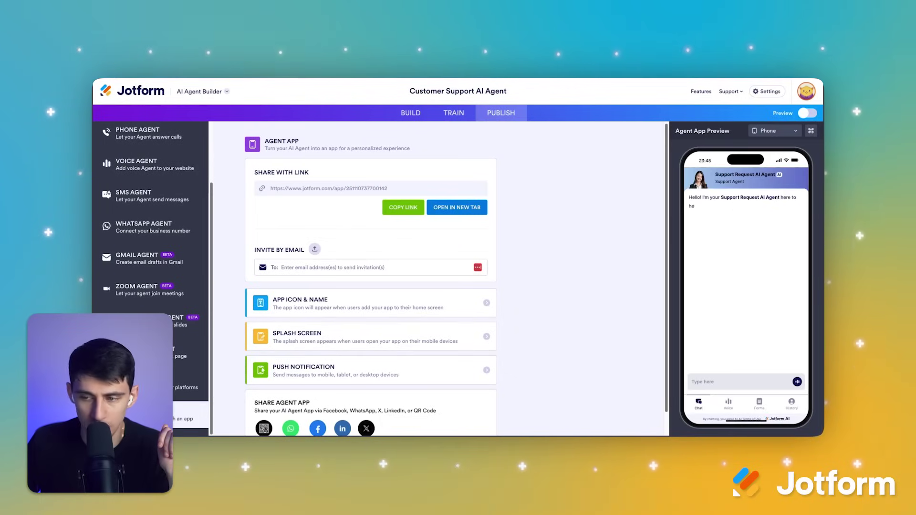
left_click(769, 131)
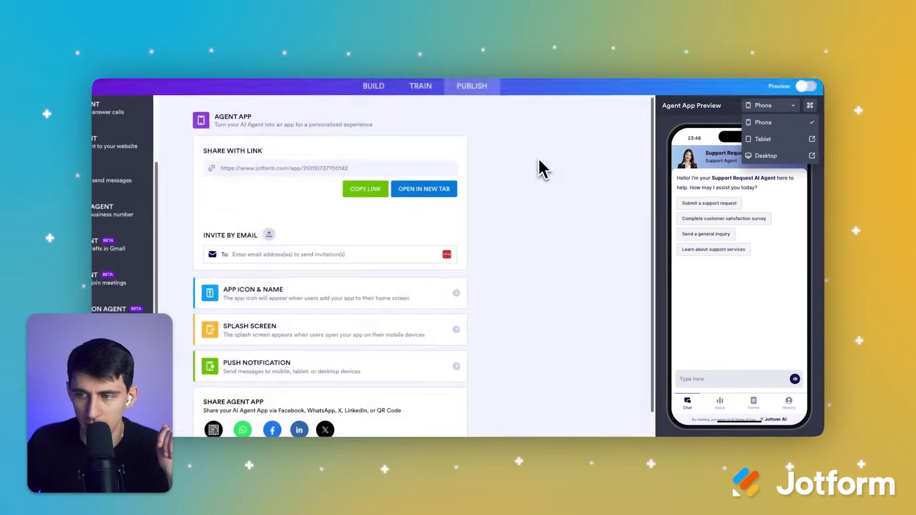
left_click(538, 160)
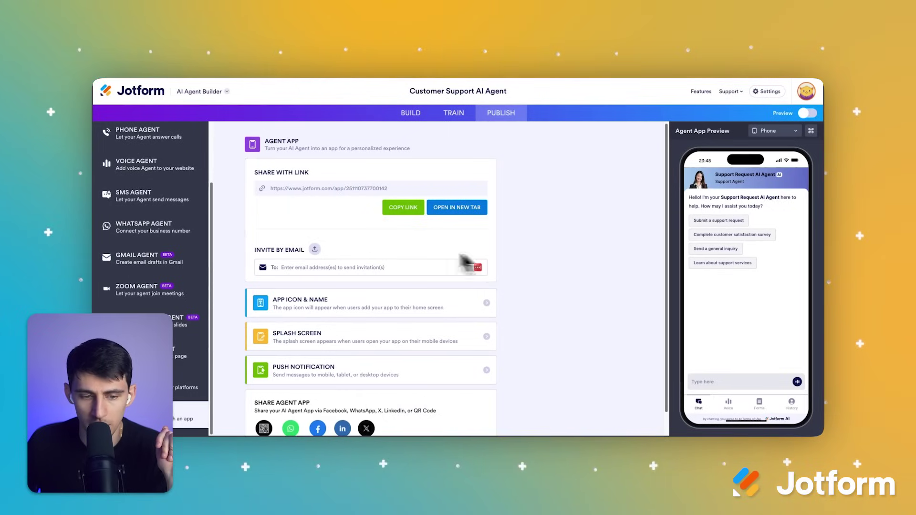
left_click(350, 189)
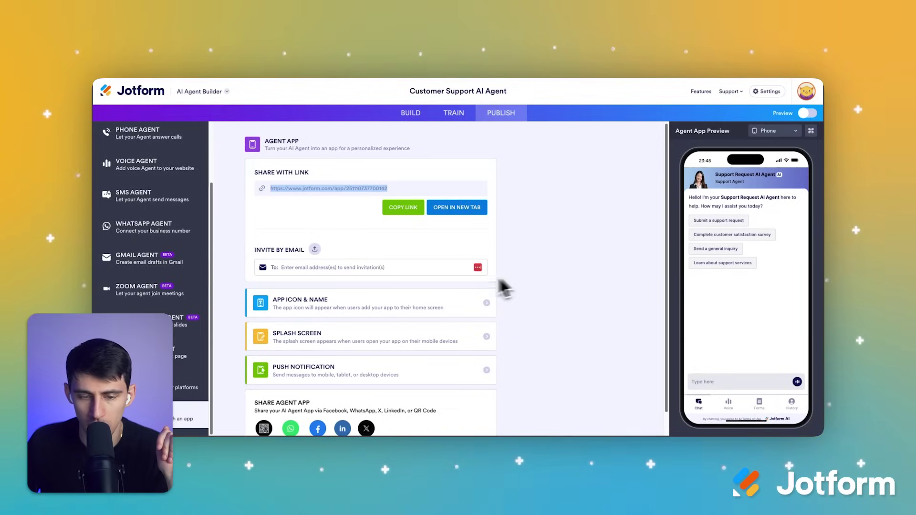
left_click(409, 309)
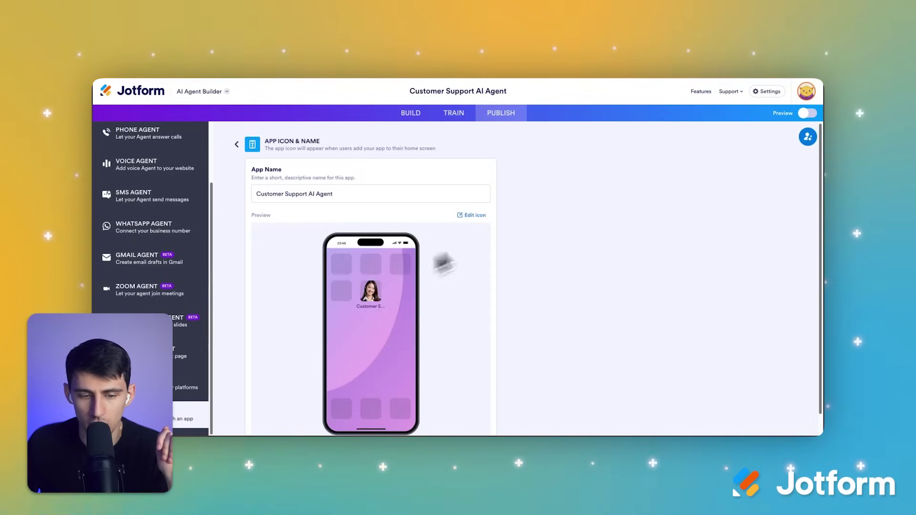
Replace the app icon with the question-mark info icon found by searching 'info'
scroll(501, 252, "down", 1)
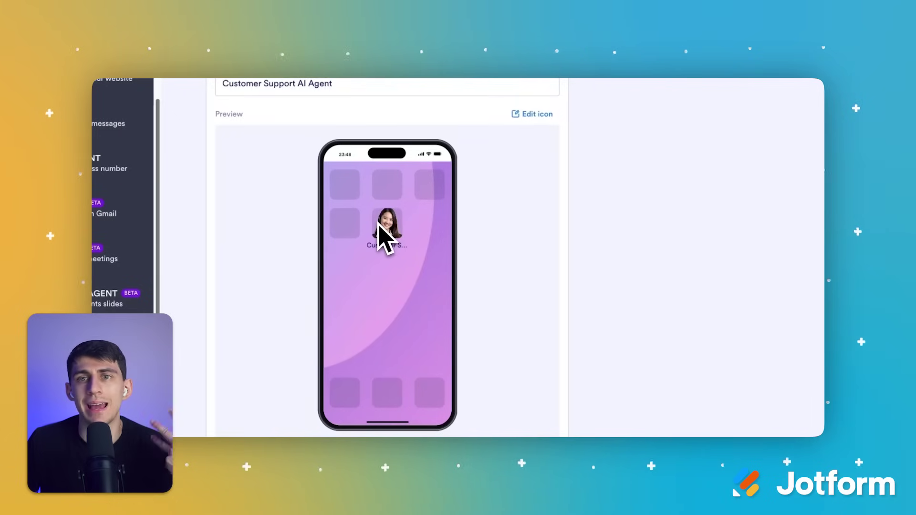
left_click(532, 114)
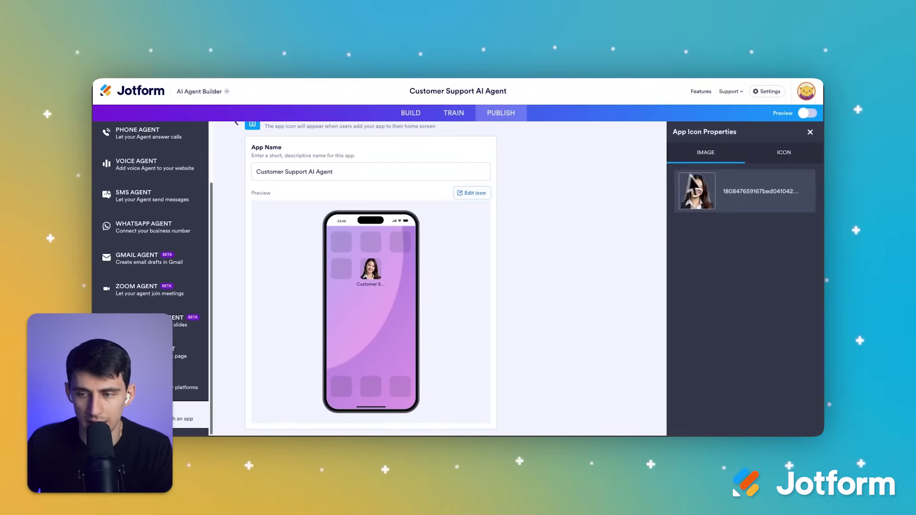
left_click(807, 156)
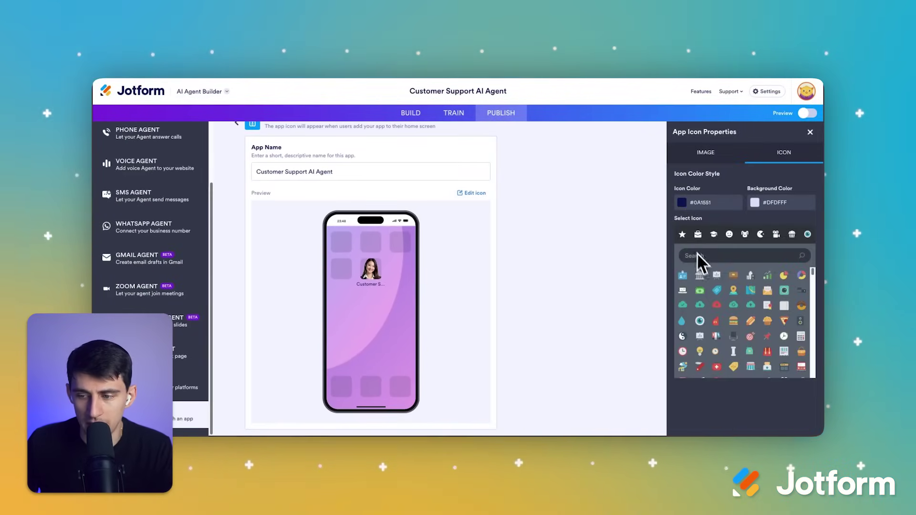
left_click(776, 235)
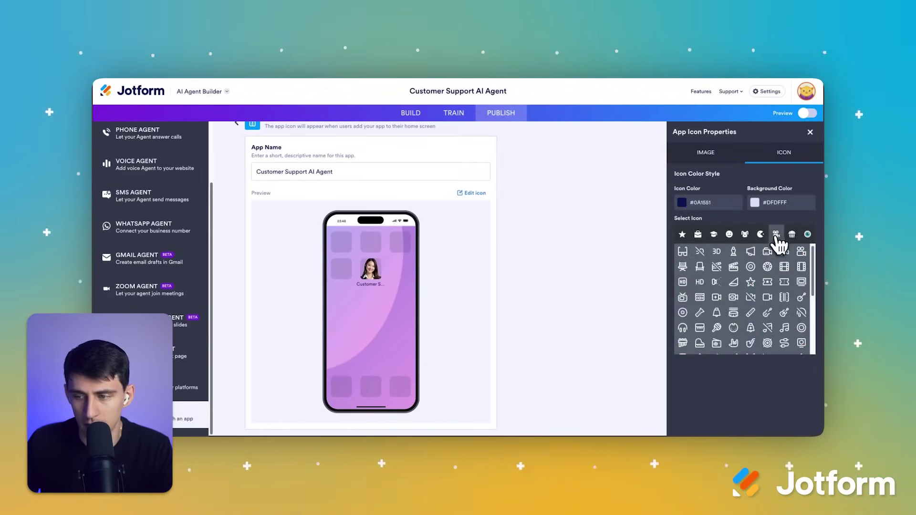
left_click(706, 153)
left_click(784, 153)
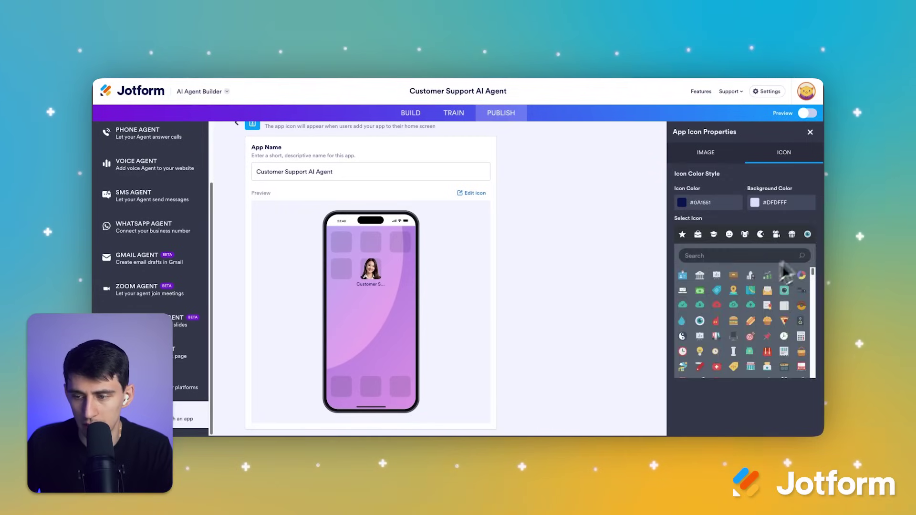
left_click(805, 238)
type("in")
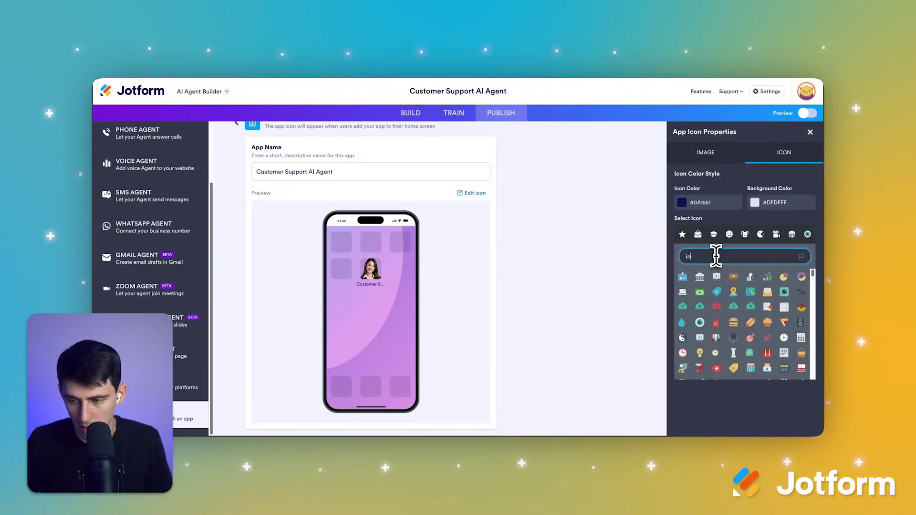
type("fo")
left_click(767, 275)
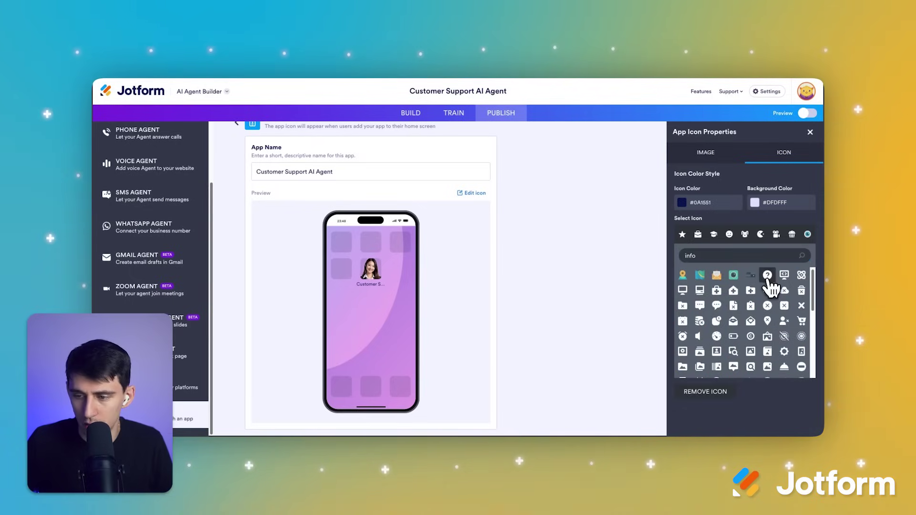
left_click(727, 160)
left_click(762, 200)
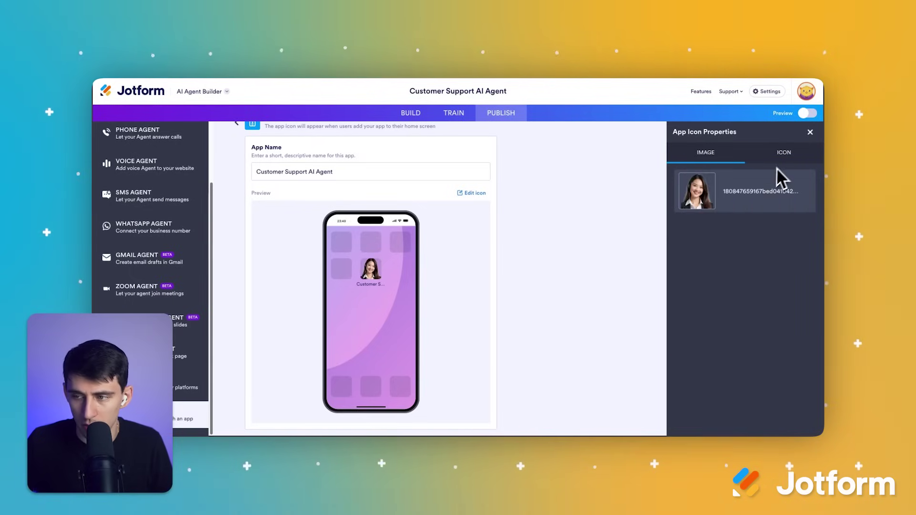
left_click(783, 154)
left_click(708, 257)
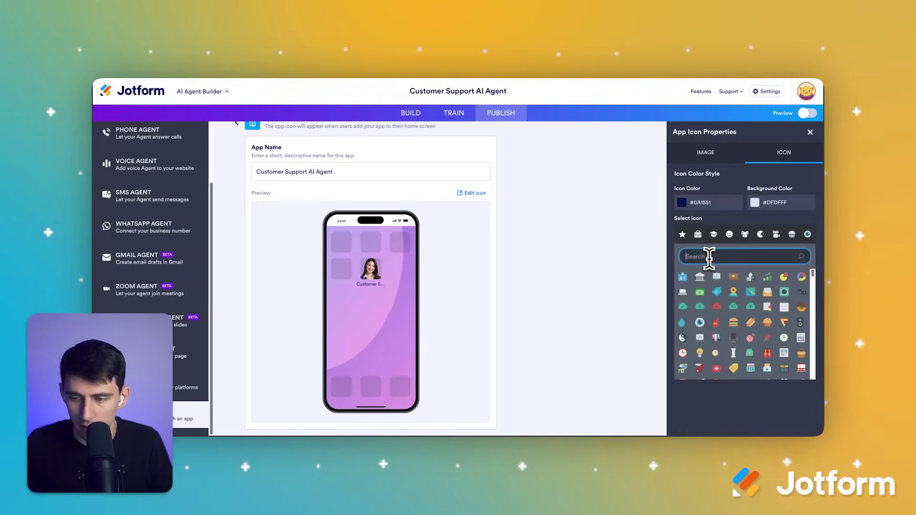
type("info")
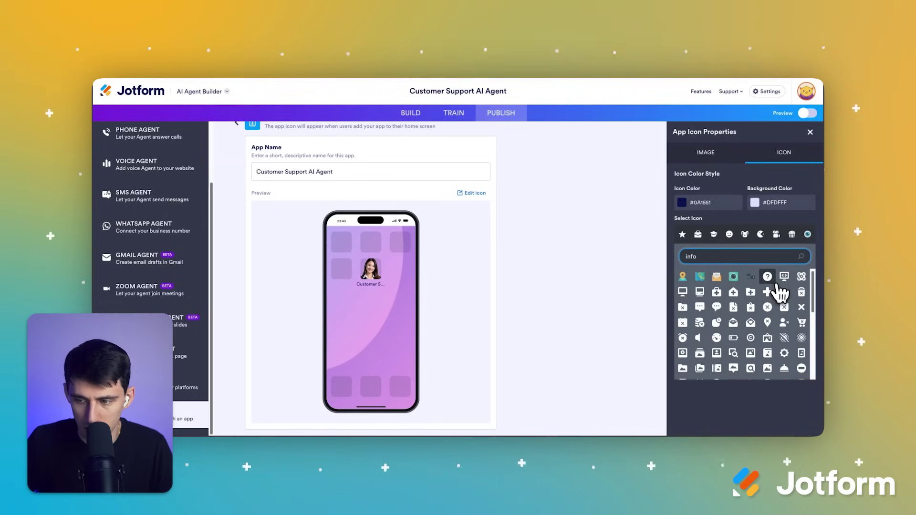
left_click(683, 275)
Keep the app name as 'Customer Support AI Agent' and close the App Icon Properties panel
scroll(399, 199, "up", 1)
triple_click(397, 197)
type("Customer")
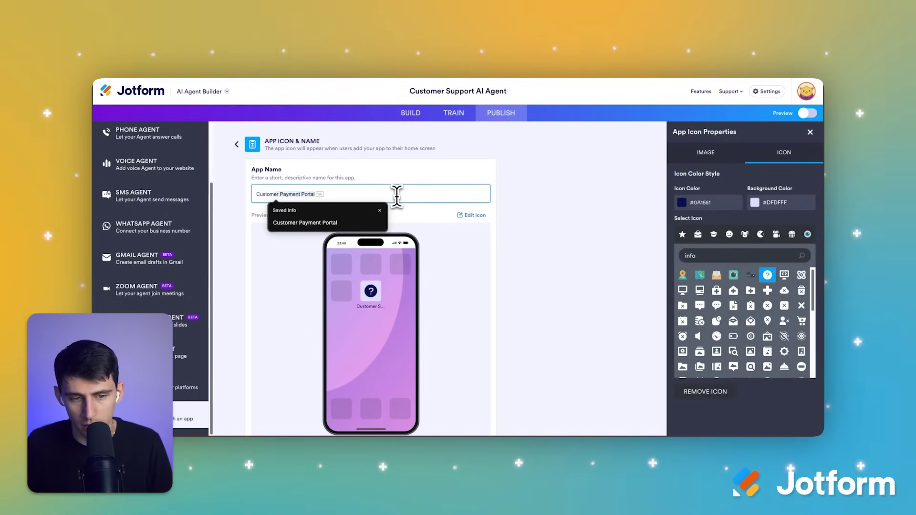
type(" Su")
key("BackSpace")
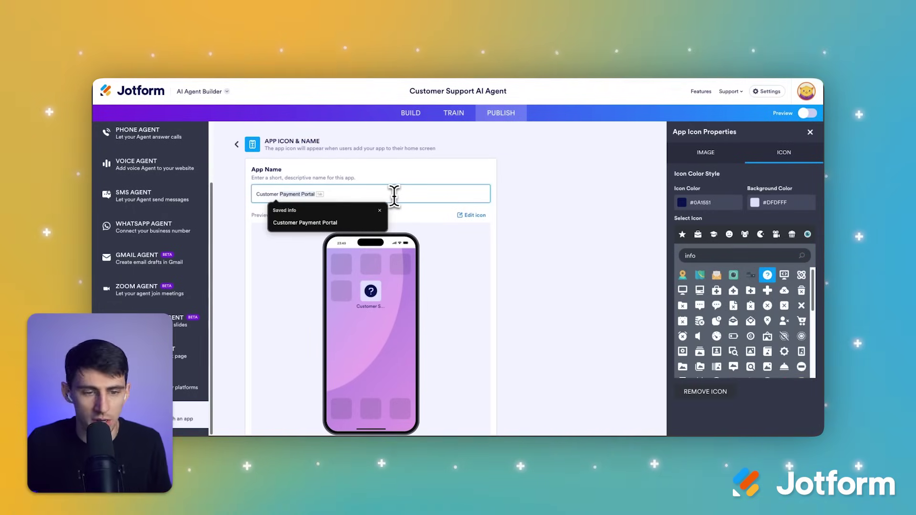
key("BackSpace")
key("BackSpace")
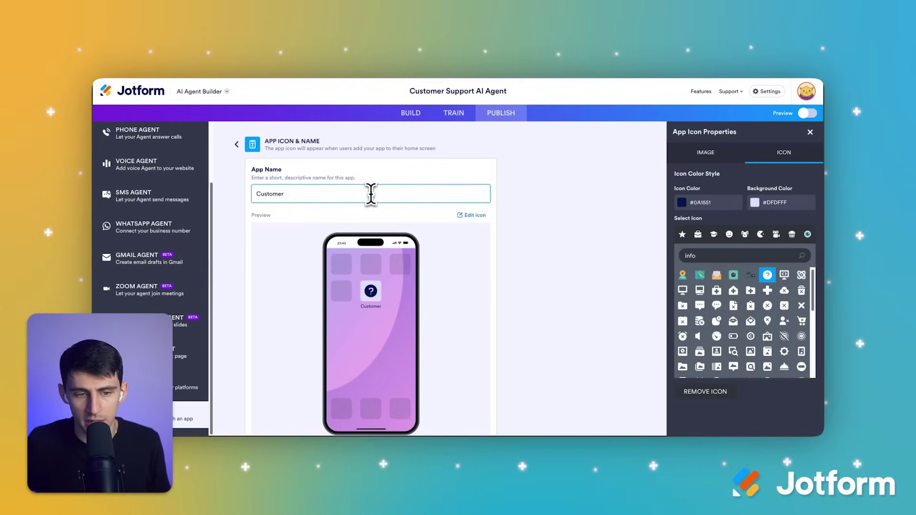
key("ctrl+z")
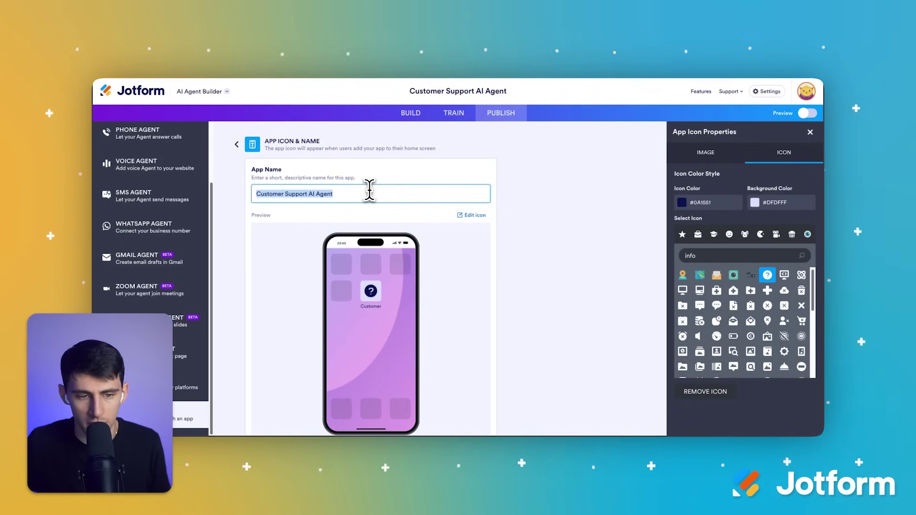
left_click(371, 192)
left_click(810, 132)
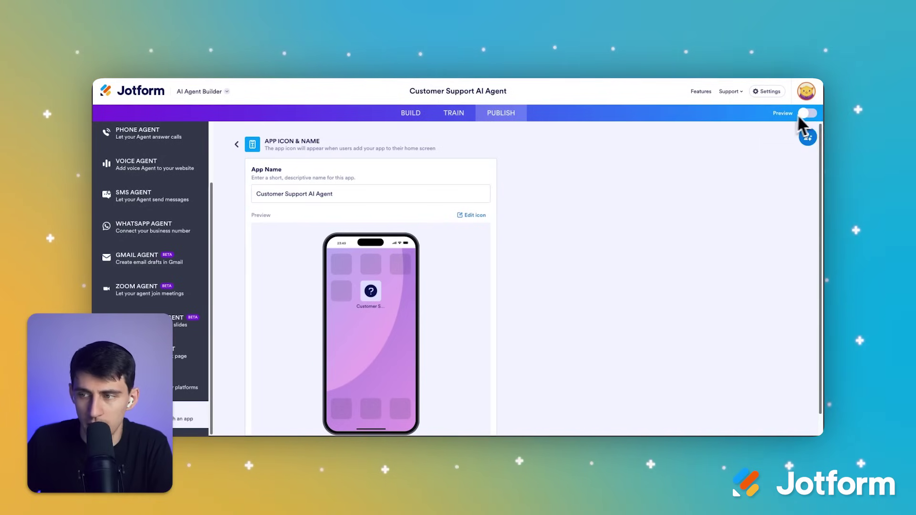
Turn on the live preview and view the agent in tablet, then phone layout
left_click(810, 115)
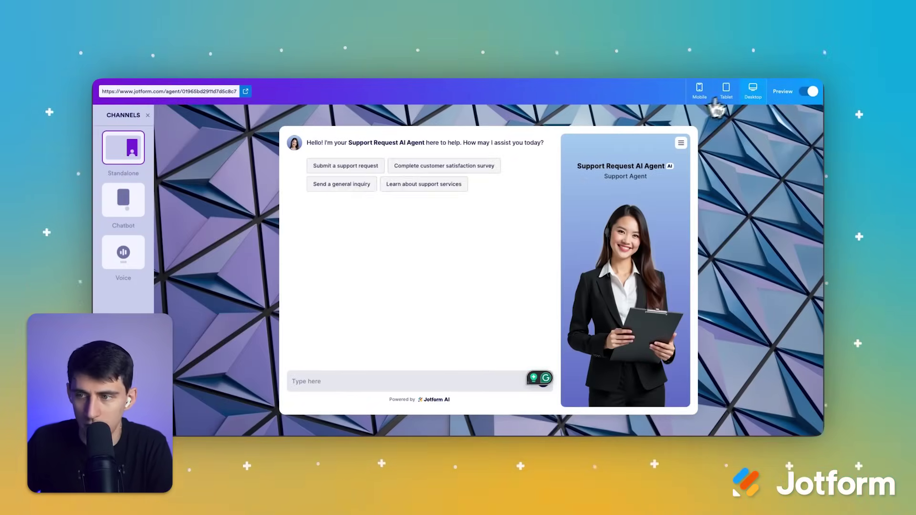
left_click(726, 91)
left_click(700, 90)
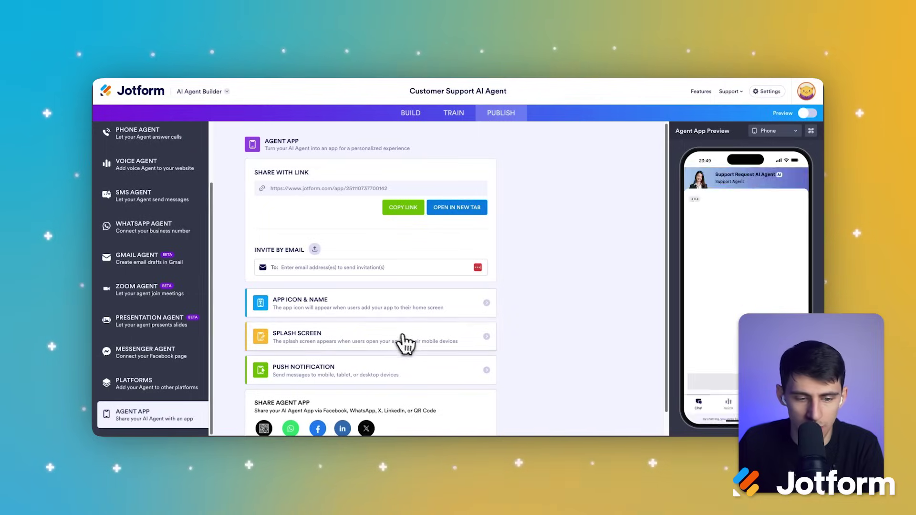
Customize the splash screen with a light blue background colour
left_click(401, 339)
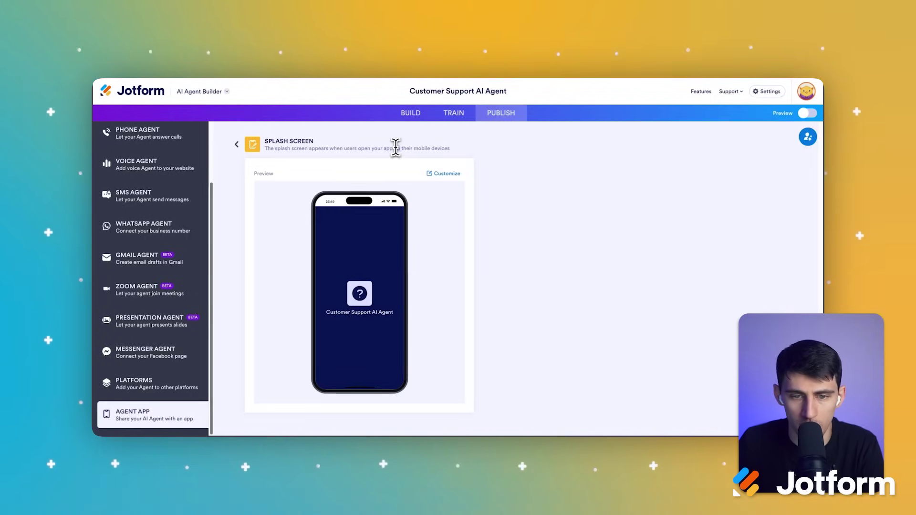
left_click(447, 175)
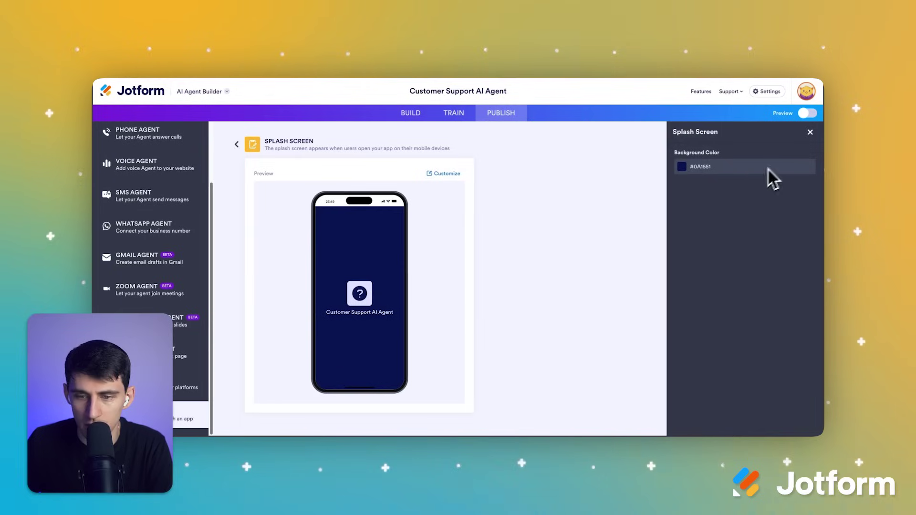
left_click(695, 173)
left_click(616, 175)
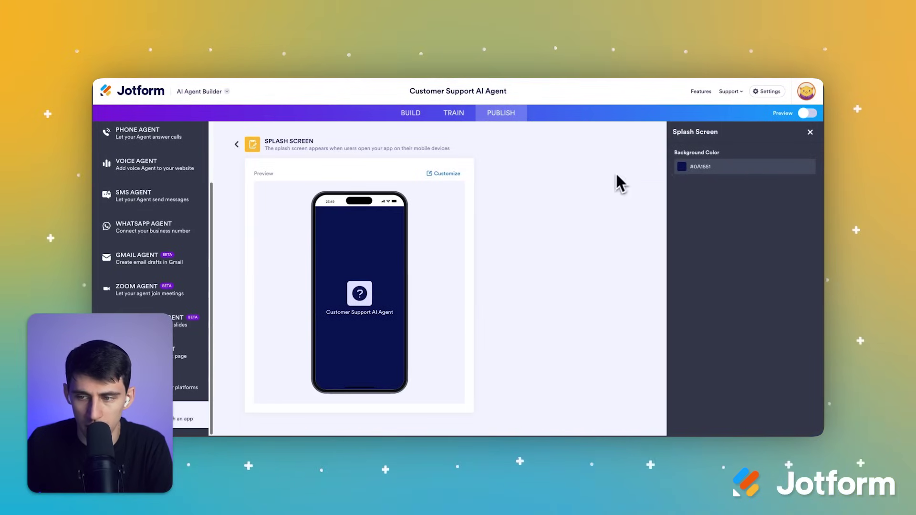
left_click(682, 173)
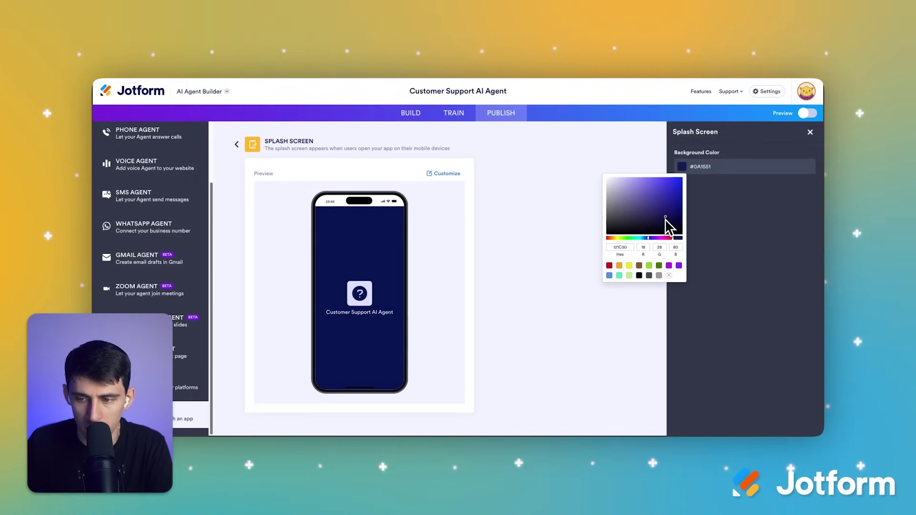
left_click(609, 276)
left_click(236, 144)
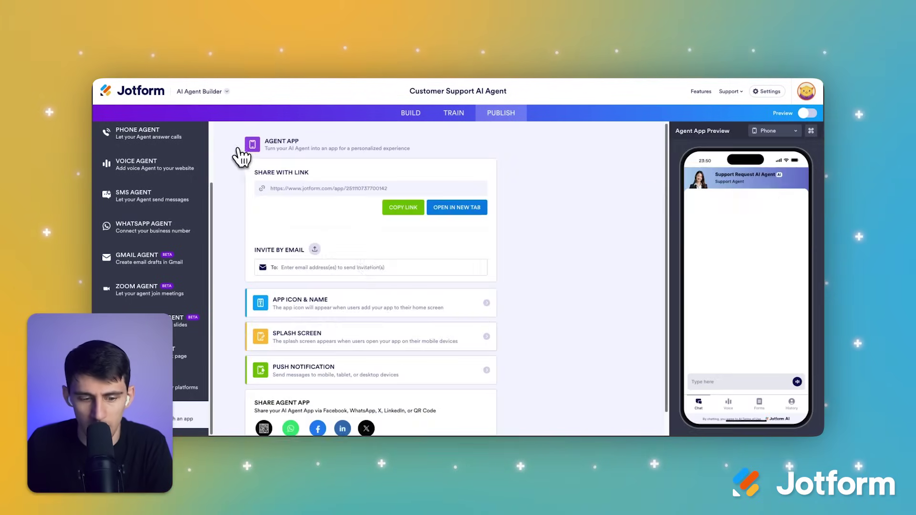
scroll(433, 331, "down", 1)
Switch 'Enable push notifications' ON in the Push Notification settings
left_click(348, 347)
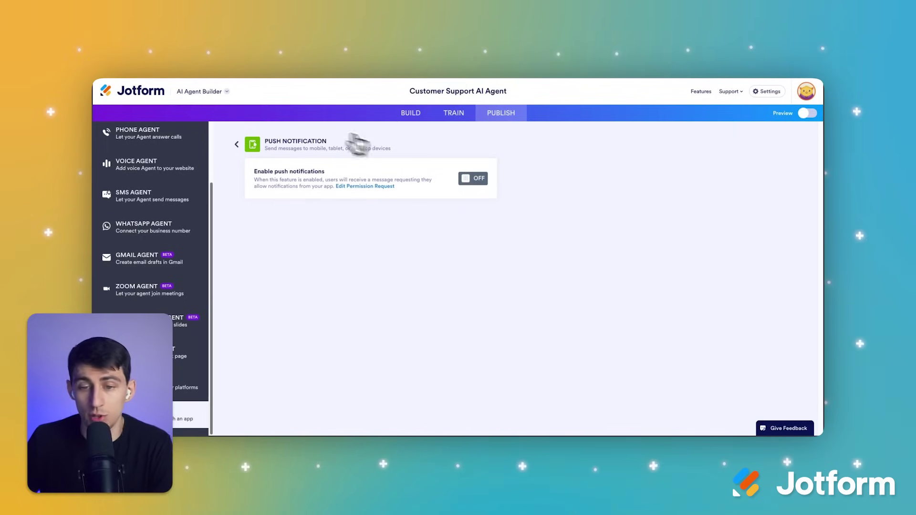
left_click(472, 178)
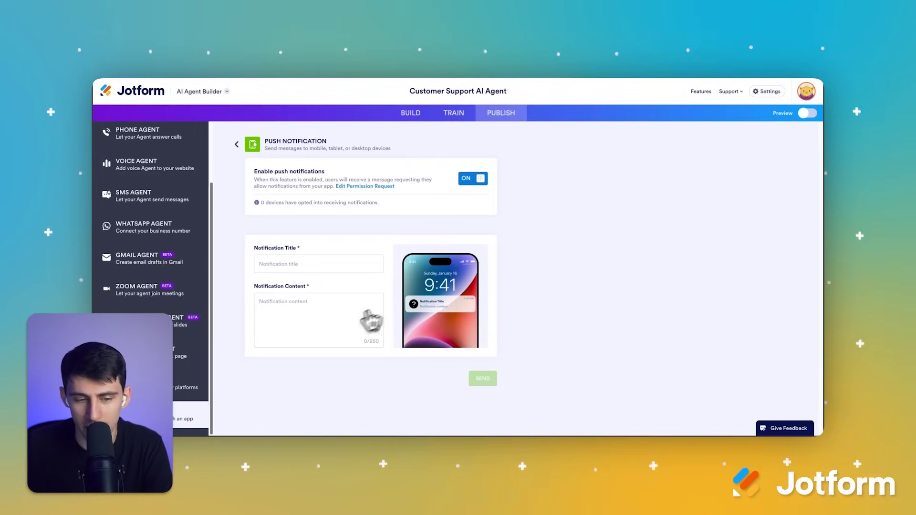
left_click(316, 265)
left_click(229, 144)
scroll(353, 324, "up", 1)
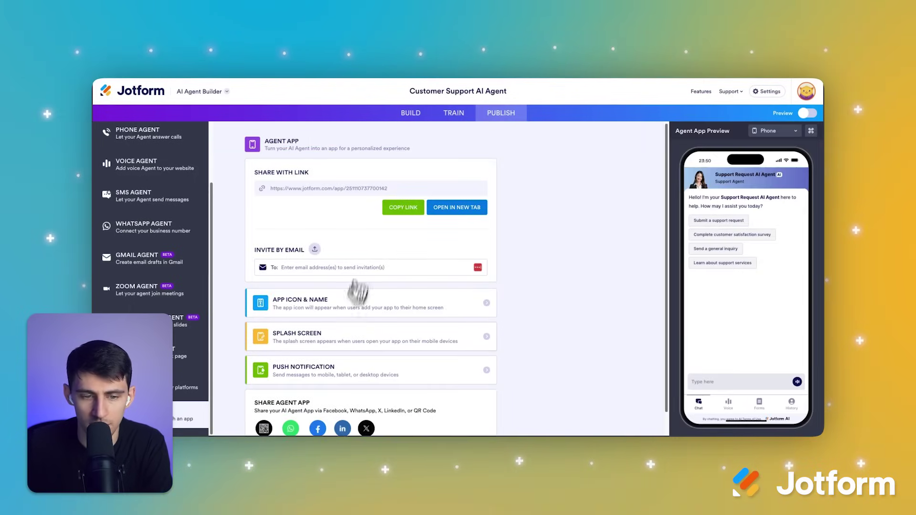
Copy the Agent App share link and open it in Safari on the mirrored iPhone
left_click(413, 208)
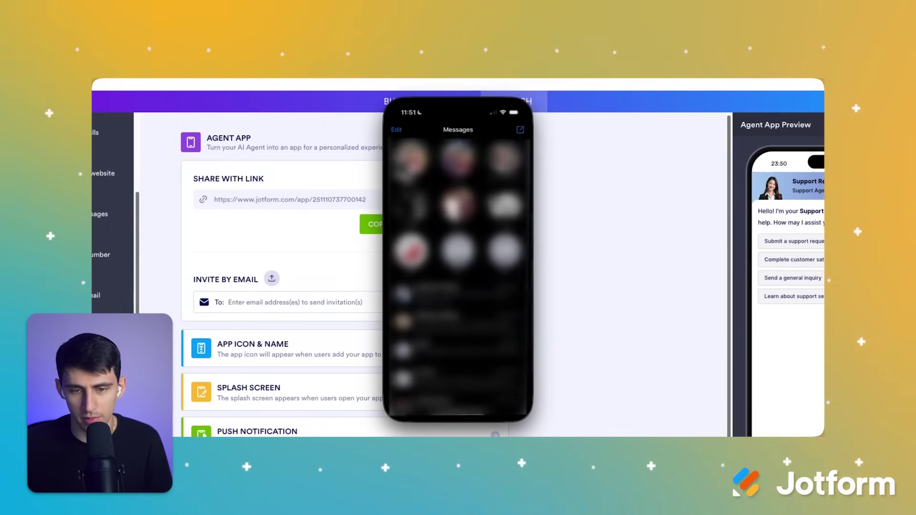
left_click(454, 373)
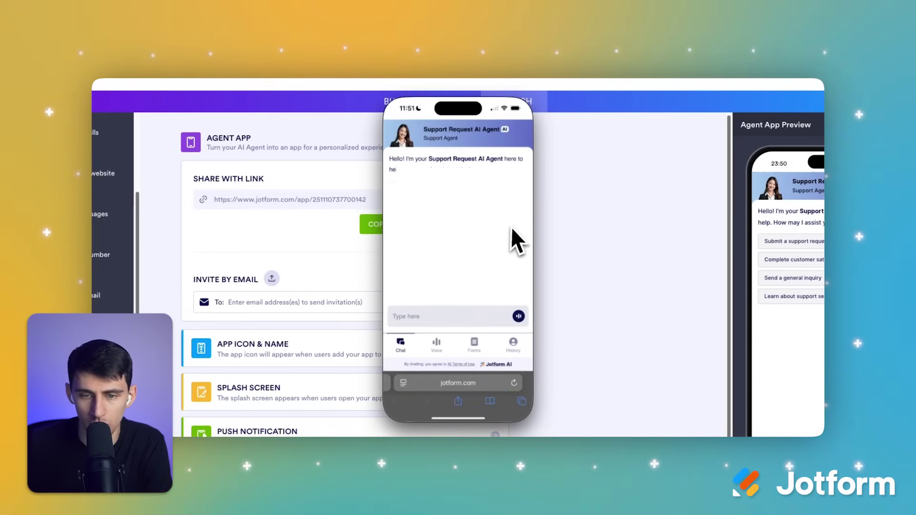
mouse_move(519, 101)
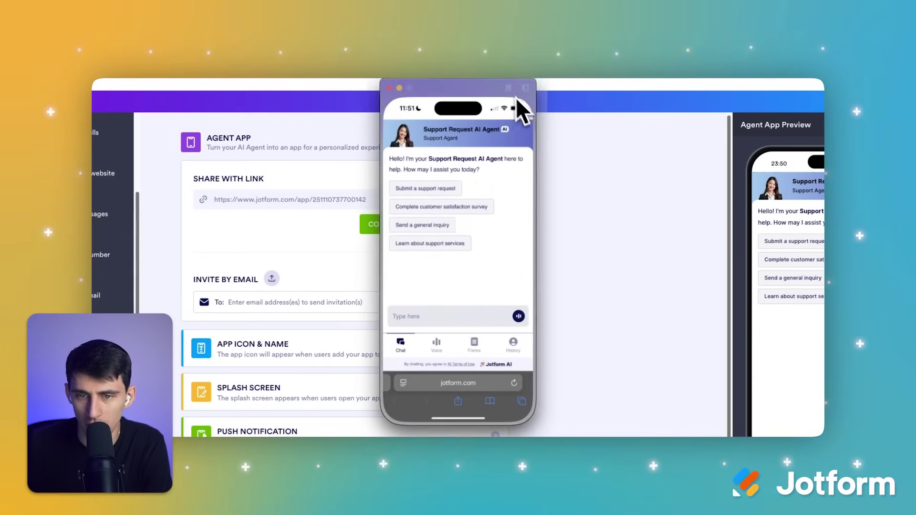
left_click_drag(502, 87, 489, 88)
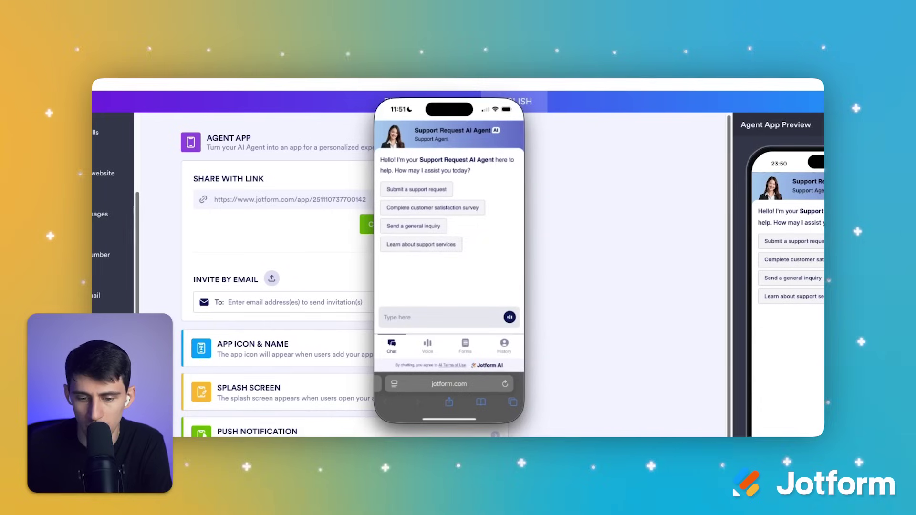
Add the page to the iPhone home screen via Safari's Share menu, then open the app switcher
left_click(449, 403)
left_click_drag(450, 407, 451, 327)
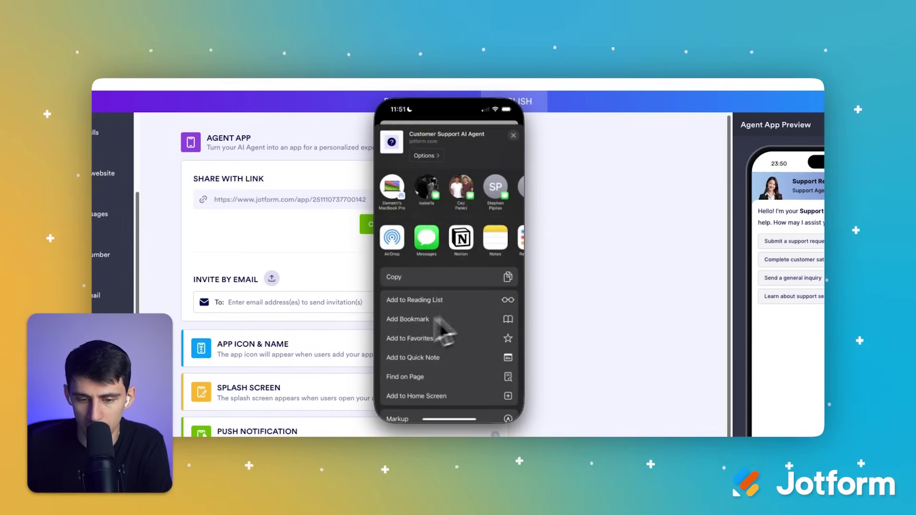
left_click(416, 358)
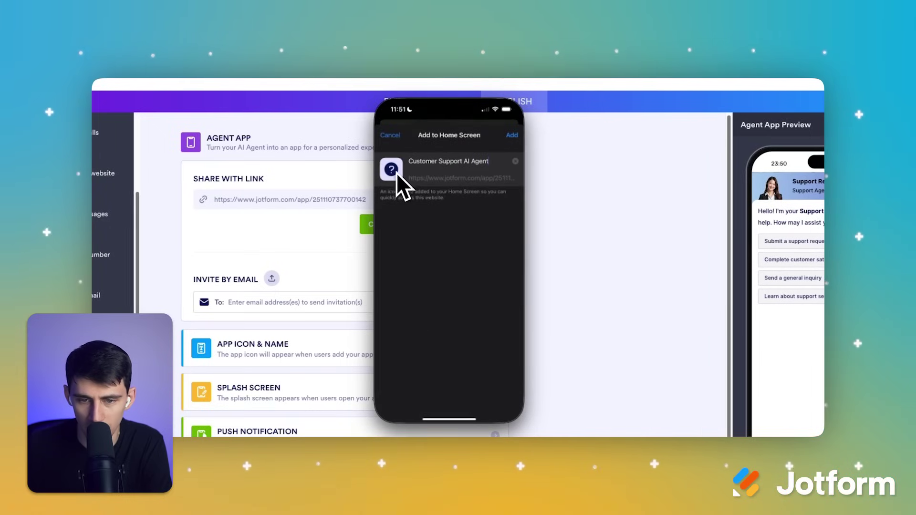
left_click(513, 137)
left_click(499, 98)
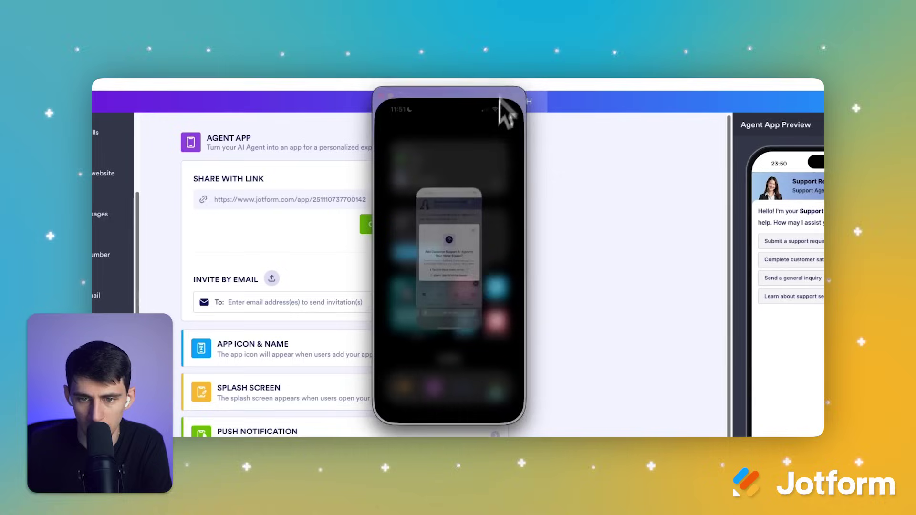
scroll(510, 271, "right", 3)
Launch the installed Customer Support app, choose 'Send a general inquiry', and send the user's full name
left_click(403, 146)
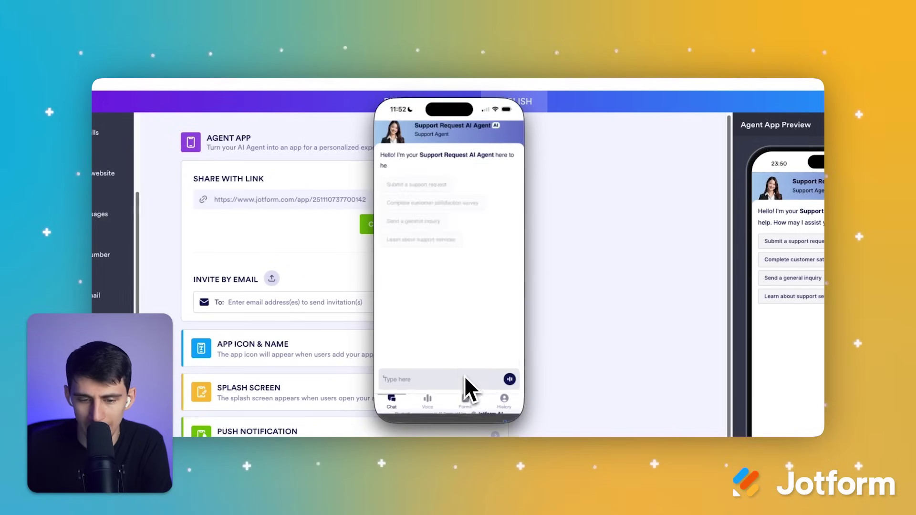
left_click(465, 377)
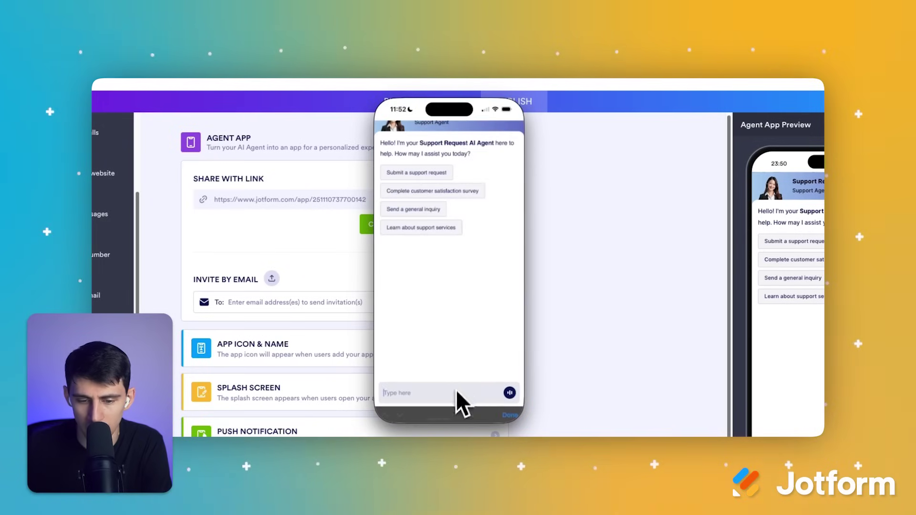
left_click(419, 202)
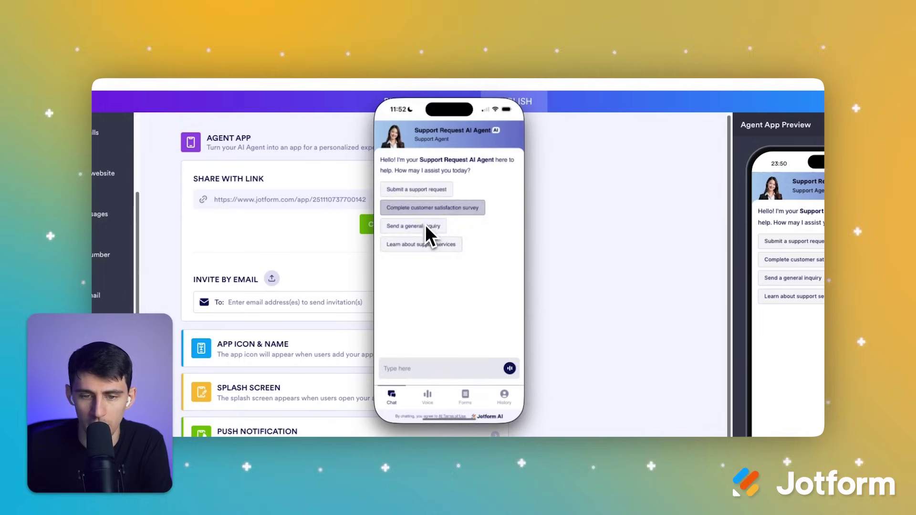
left_click(425, 224)
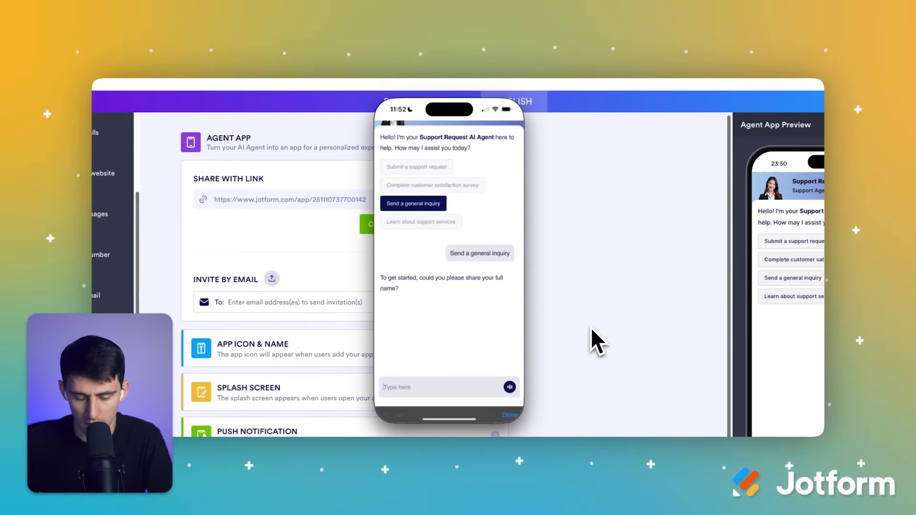
type("Demetri Panici")
key("Return")
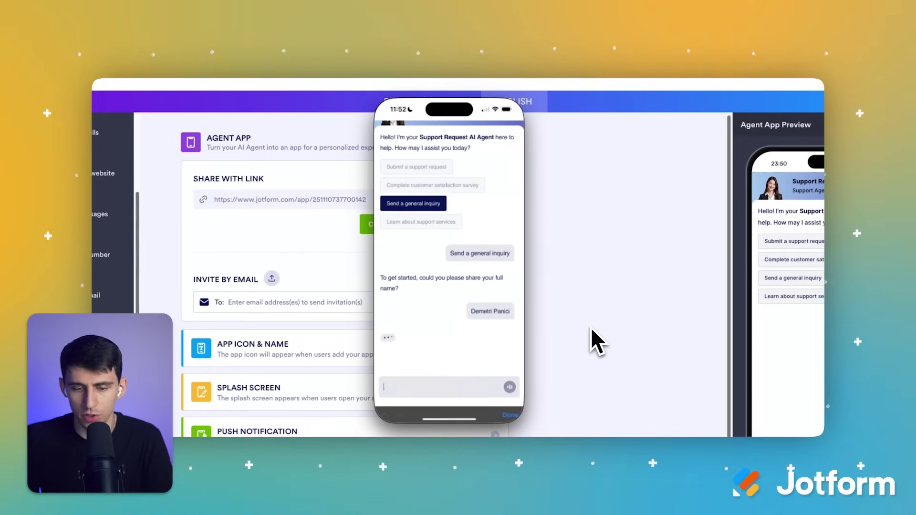